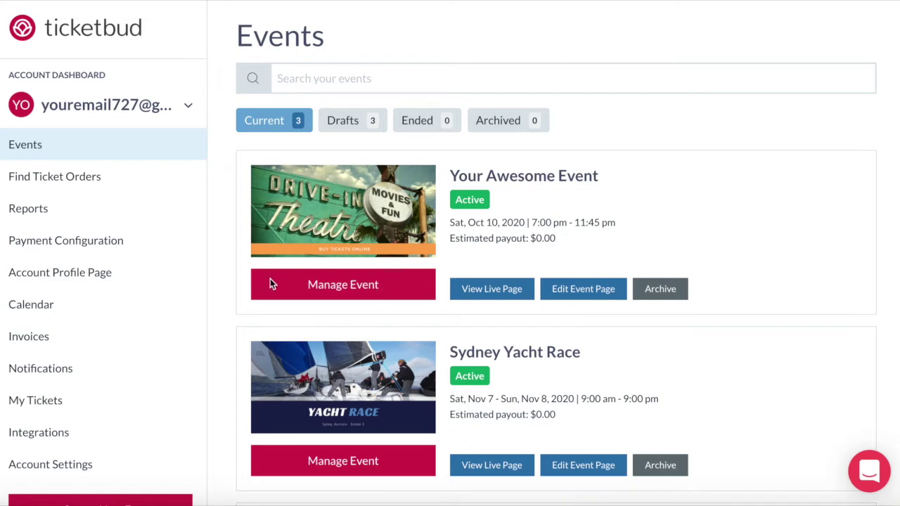
- Open Manage Event for Your Awesome Event from the Events list
{"action": "left_click", "coordinate": [352, 288]}
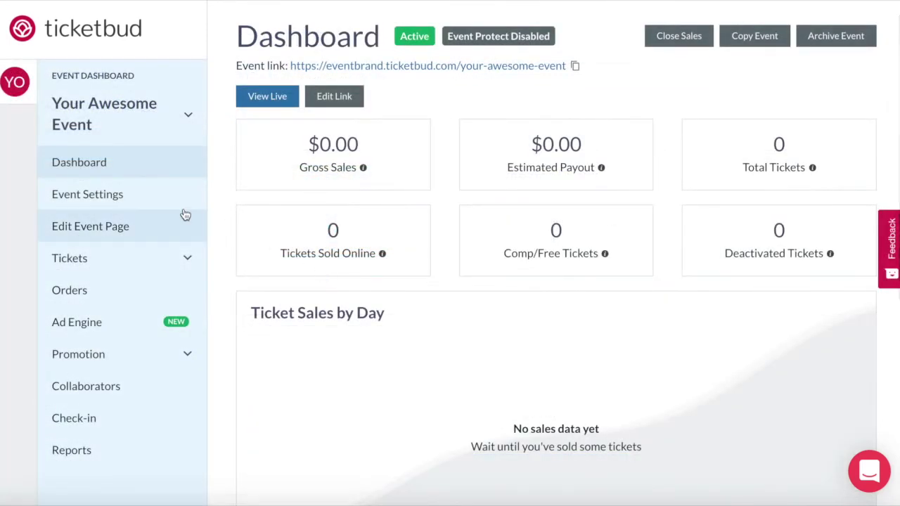
- Go to Event Settings and move through Terms & Conditions to the Thank You Page editor
{"action": "left_click", "coordinate": [98, 199]}
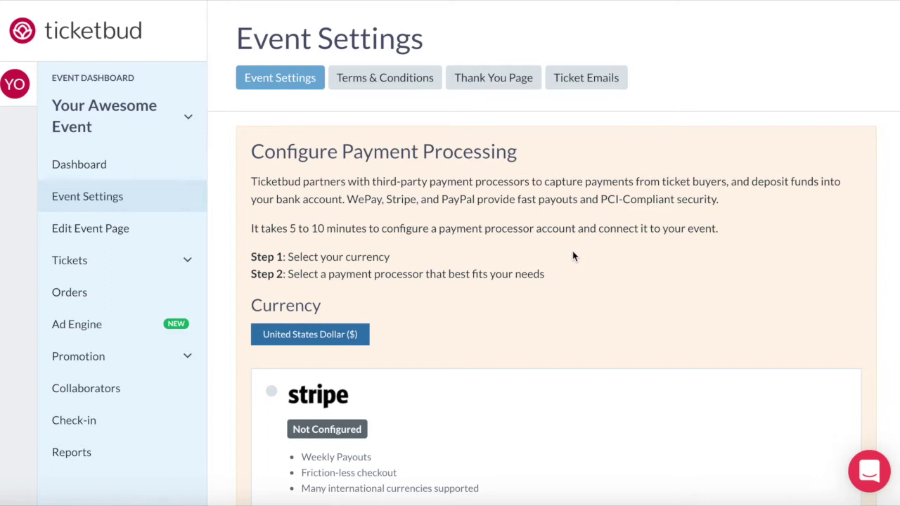
{"action": "left_click", "coordinate": [406, 86]}
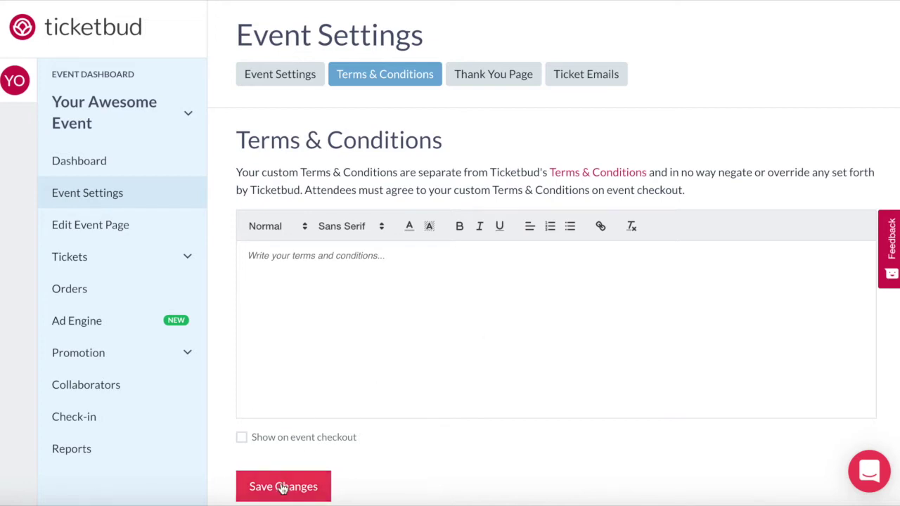
{"action": "left_click", "coordinate": [498, 79]}
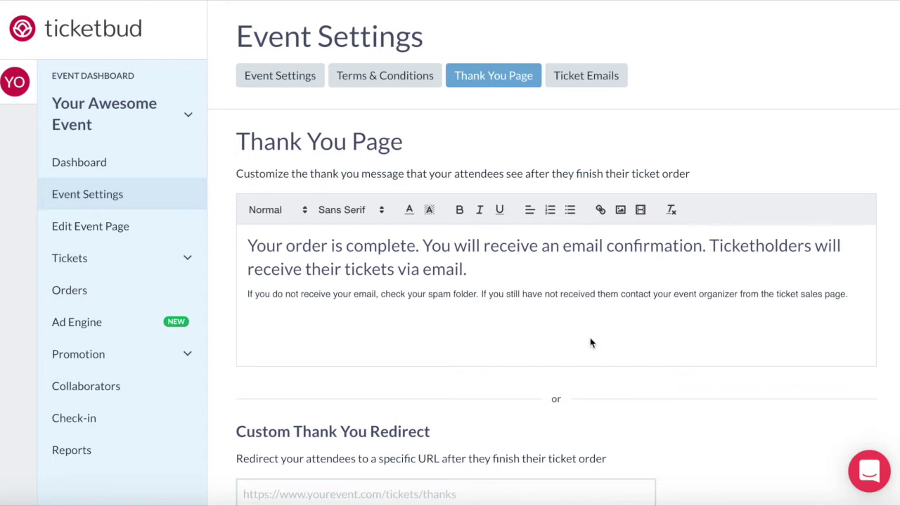
- Save the Thank You Page settings unchanged, then move on to Ticket Emails
{"action": "scroll", "coordinate": [590, 342], "scroll_direction": "down", "scroll_amount": 3}
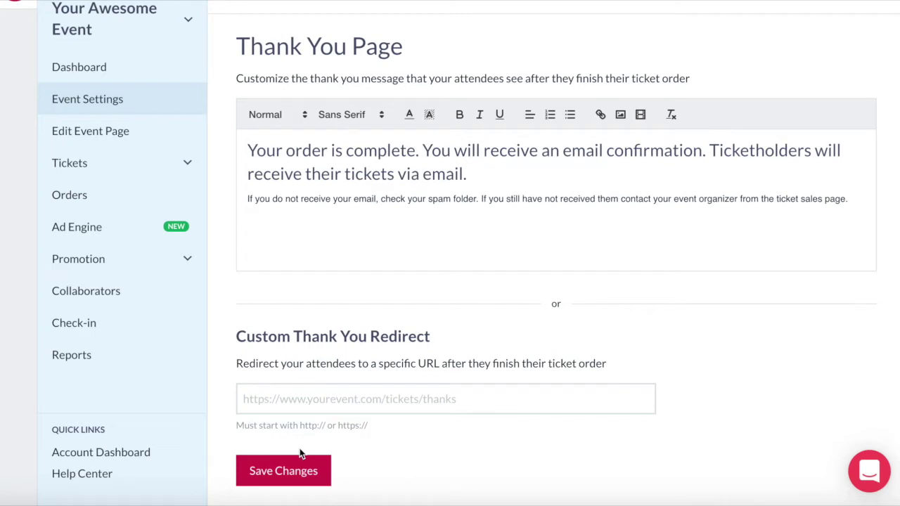
{"action": "left_click", "coordinate": [256, 471]}
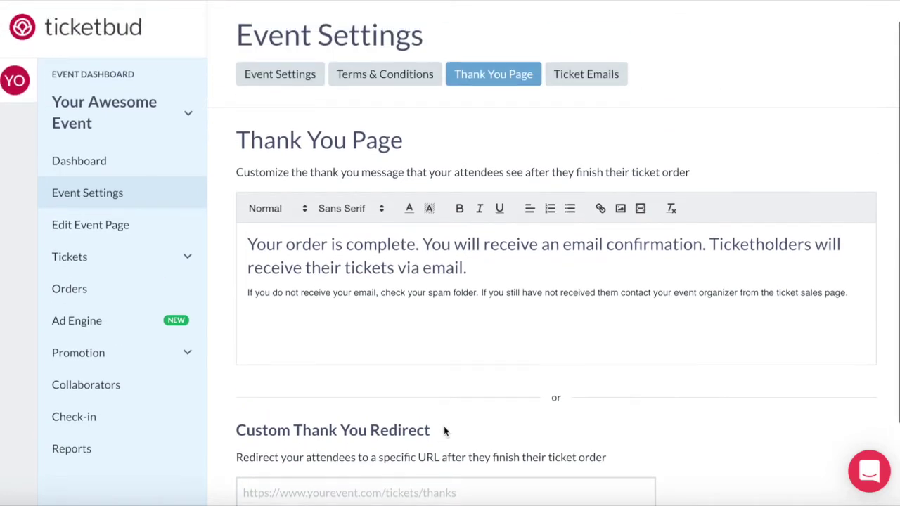
{"action": "left_click", "coordinate": [586, 74]}
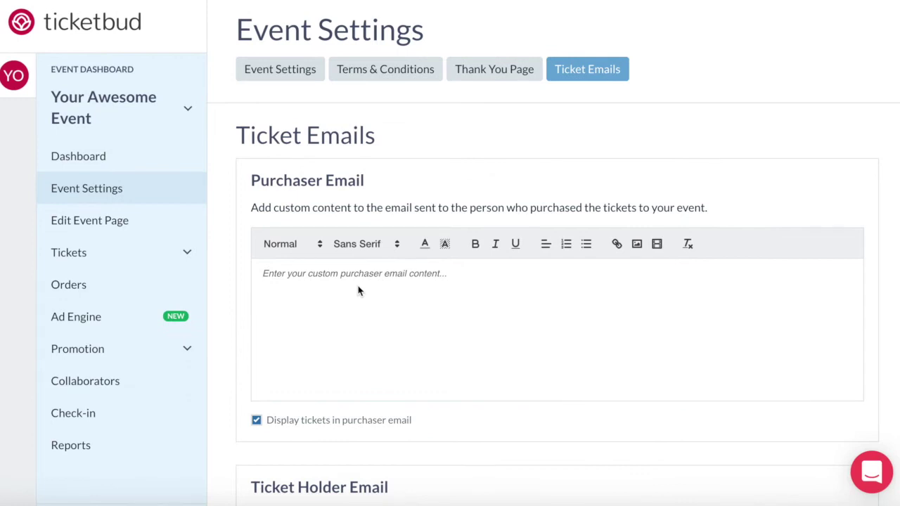
- Write a bold two-line greeting thanking buyers for X Foundation Charity Concert tickets
{"action": "left_click", "coordinate": [358, 287]}
{"action": "type", "text": "Thanks for ordering tickets to the X Founda"}
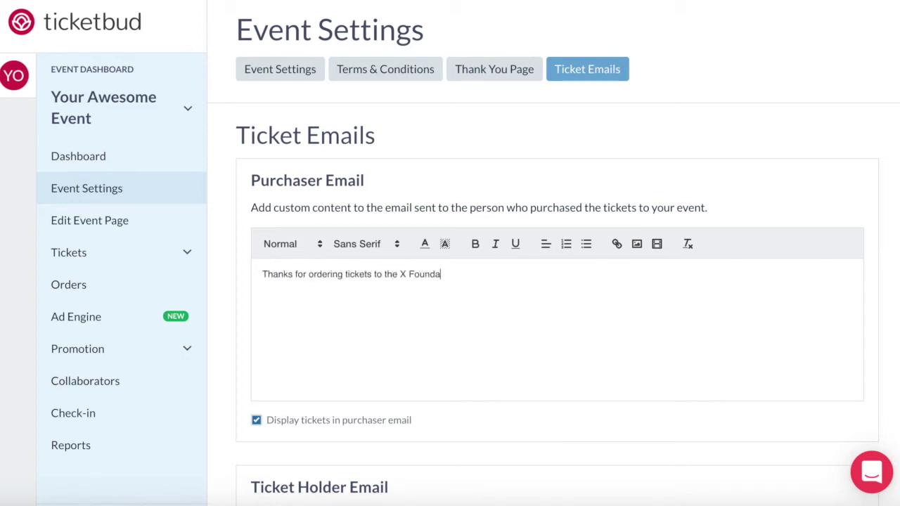
{"action": "type", "text": "tion Charity Concert."}
{"action": "key", "text": "Return"}
{"action": "type", "text": "Get ready for an awesome event!"}
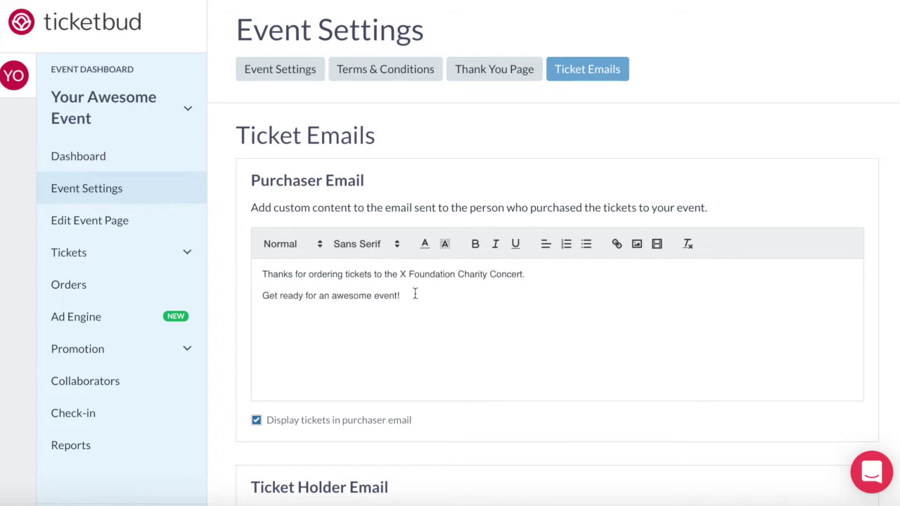
{"action": "key", "text": "ctrl+a"}
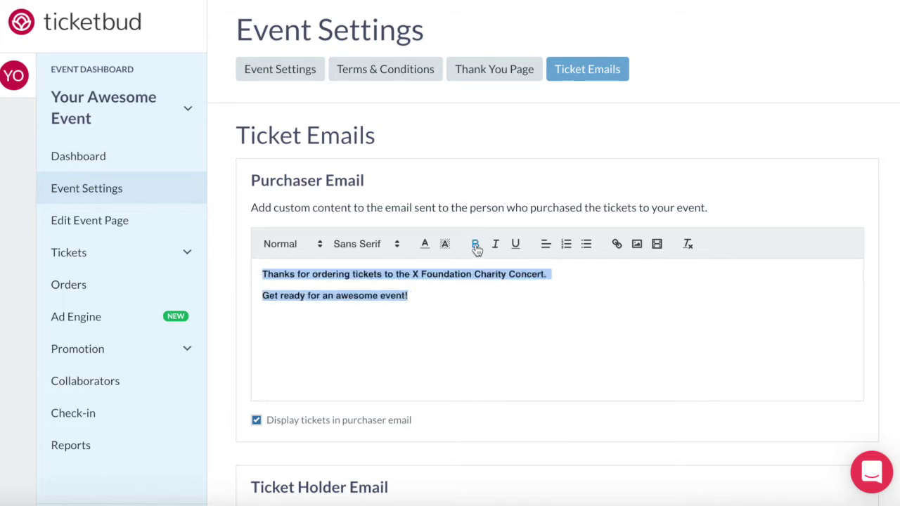
{"action": "key", "text": "ctrl+b"}
- Add the helpful-tips line and headings: Driving and Parking, Public transport, Things to Bring, Things Not to Bring
{"action": "key", "text": "Right"}
{"action": "key", "text": "Return"}
{"action": "type", "text": "Here are some helpful tips to ensure you have a great time.  "}
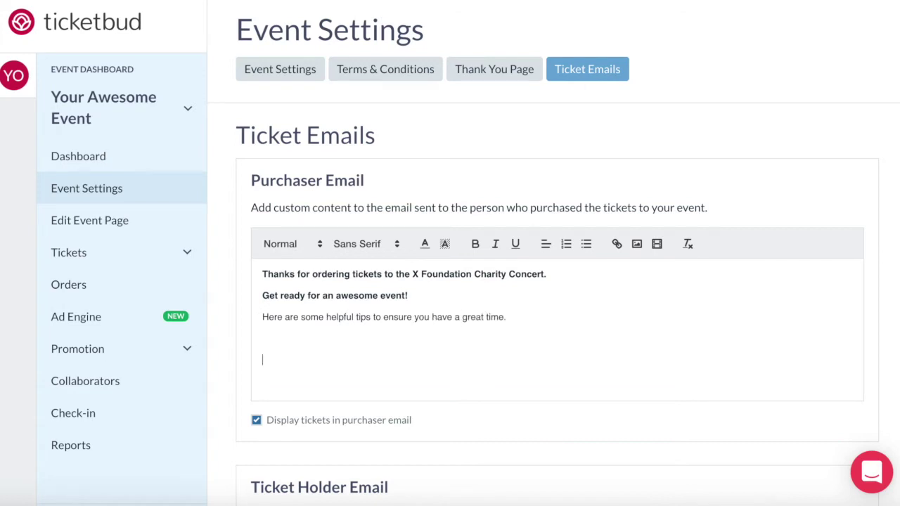
{"action": "type", "text": "Driving and Parking Tips"}
{"action": "key", "text": "Return"}
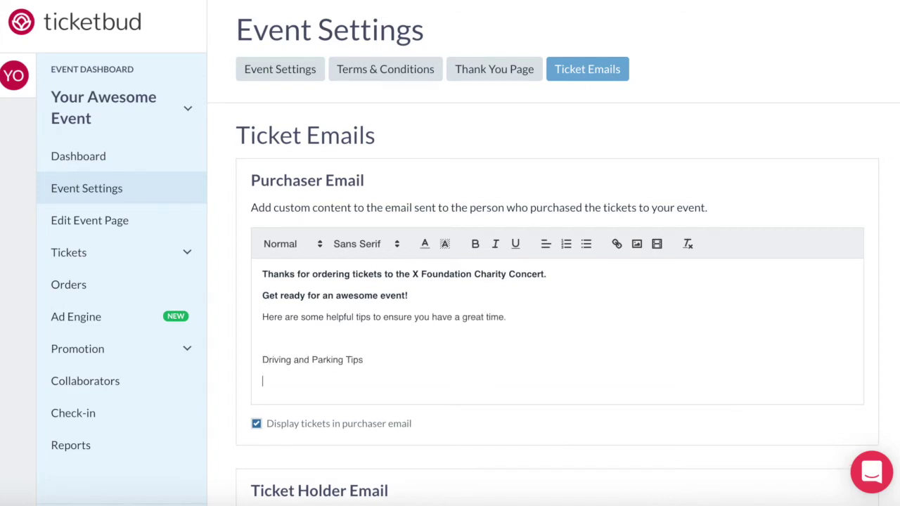
{"action": "type", "text": "Public transport options"}
{"action": "key", "text": "Return"}
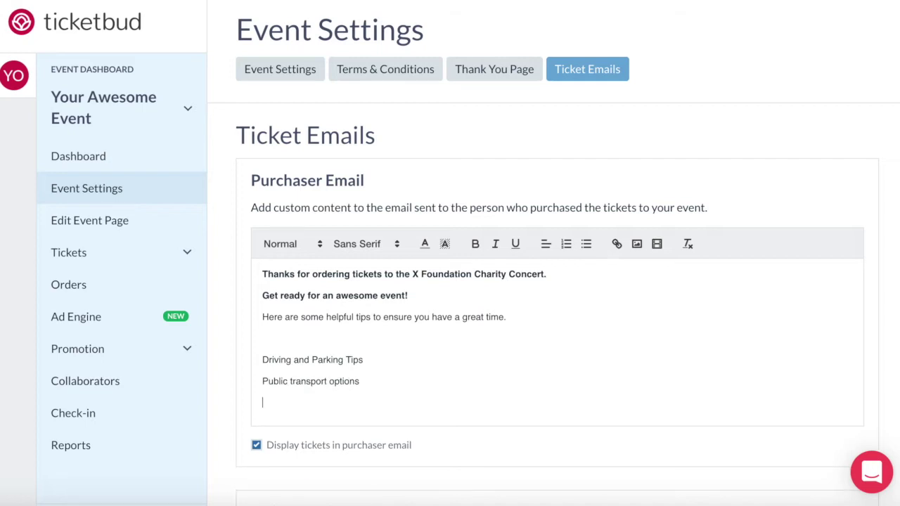
{"action": "type", "text": "Things to Bring"}
{"action": "key", "text": "Return"}
{"action": "type", "text": "Things Not to Bring"}
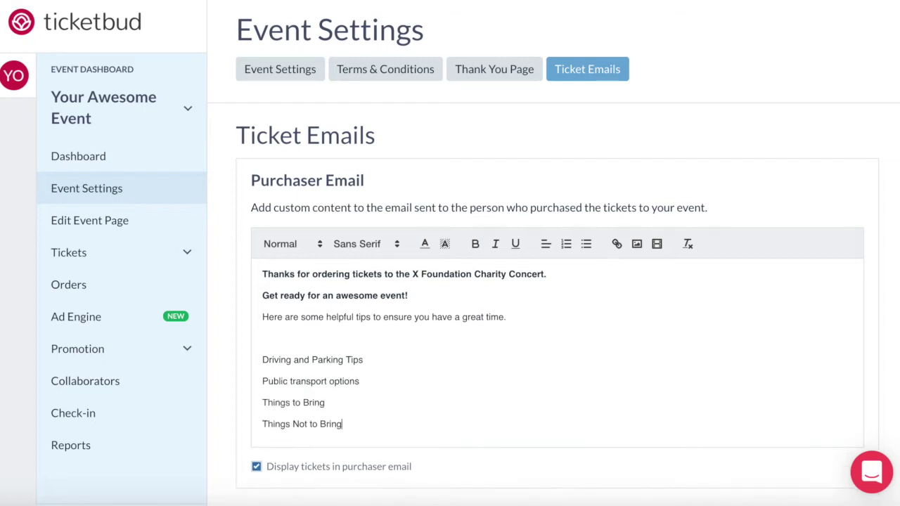
{"action": "key", "text": "Return"}
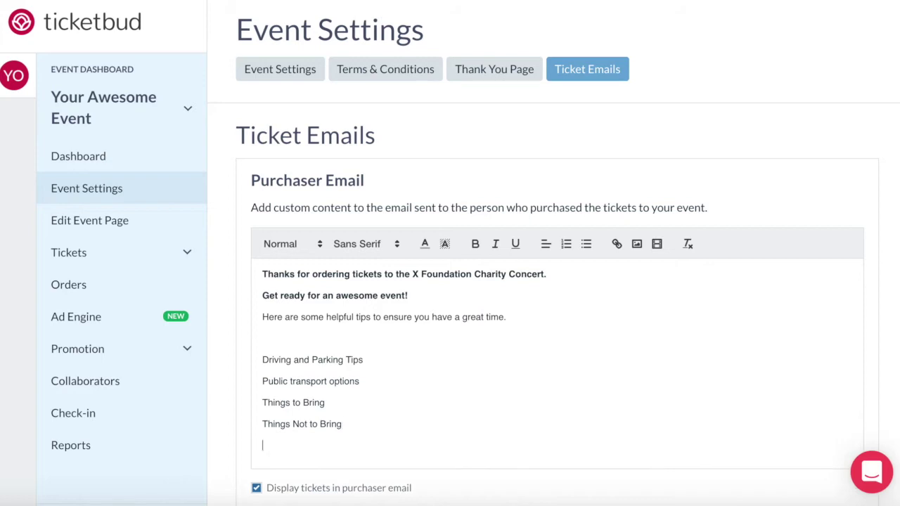
{"action": "scroll", "coordinate": [502, 377], "scroll_direction": "down", "scroll_amount": 2}
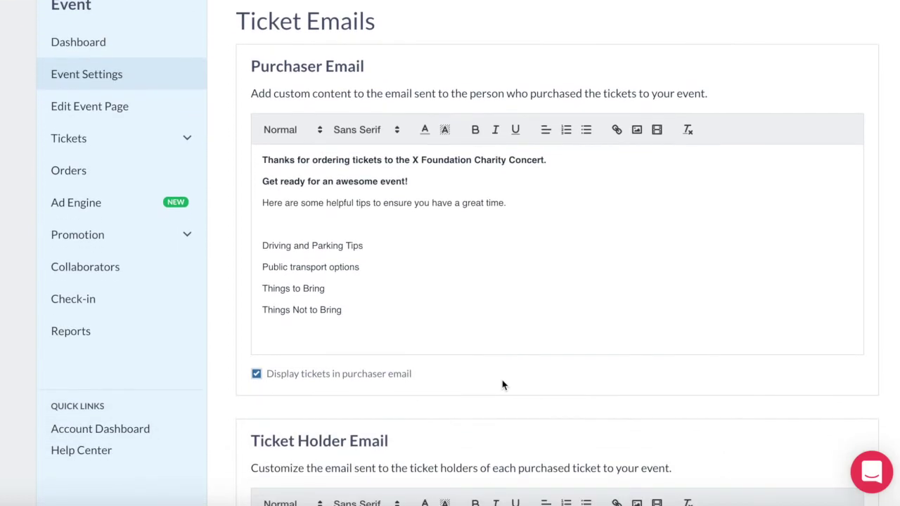
{"action": "scroll", "coordinate": [502, 380], "scroll_direction": "down", "scroll_amount": 2}
{"action": "scroll", "coordinate": [502, 379], "scroll_direction": "down", "scroll_amount": 3}
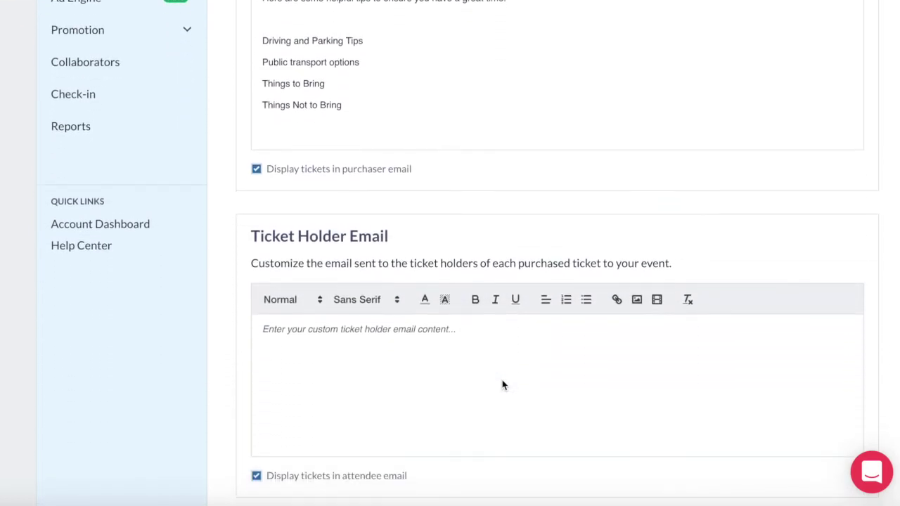
- Write the Ticket Holder Email's two-line greeting for the X Foundation Charity Concert attendees
{"action": "left_click", "coordinate": [365, 286]}
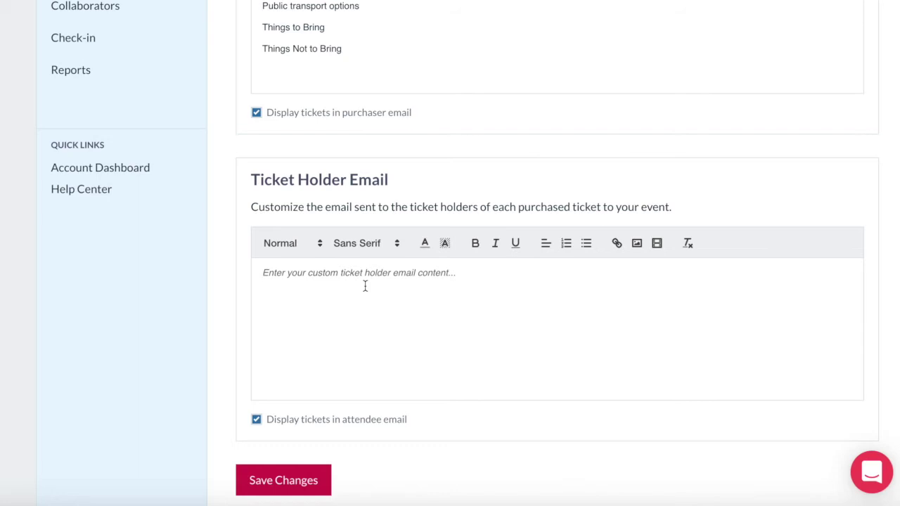
{"action": "type", "text": "It looks like you're joining us for the X Foundation Charity Concert."}
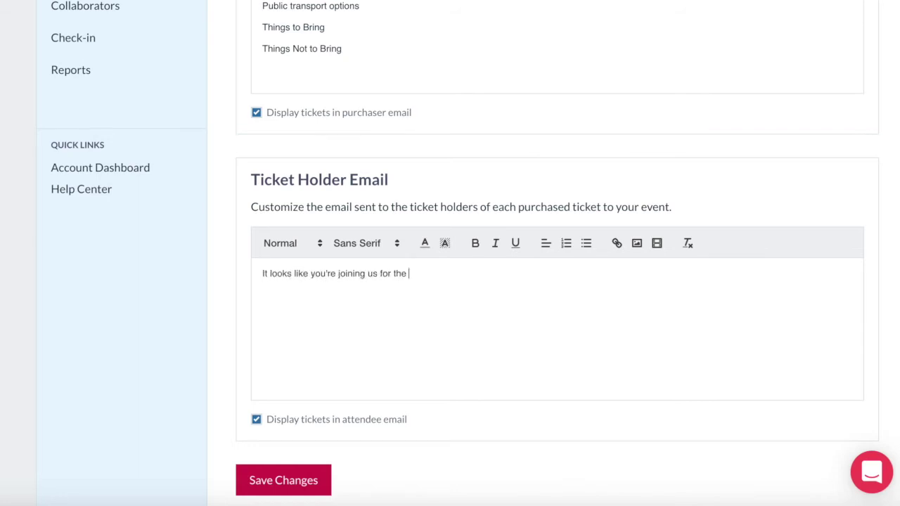
{"action": "key", "text": "Return"}
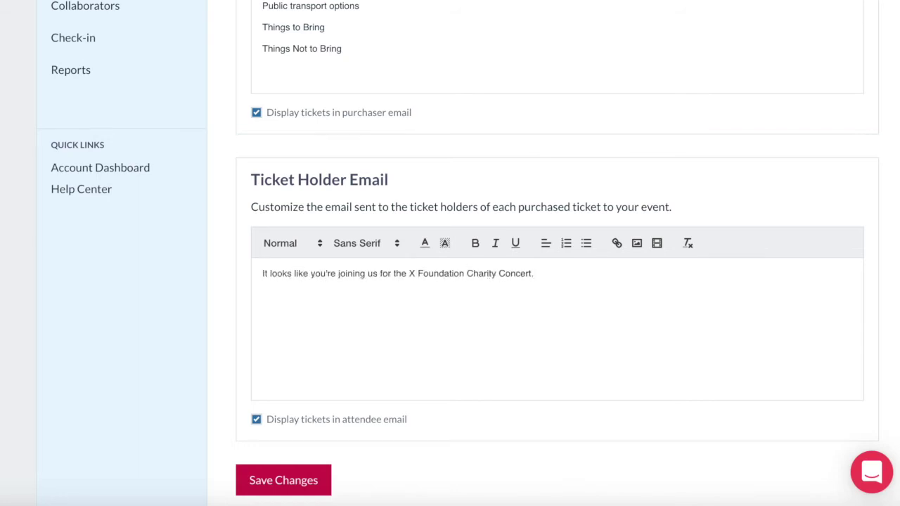
{"action": "type", "text": "Get ready for an awesome event!"}
{"action": "key", "text": "Return"}
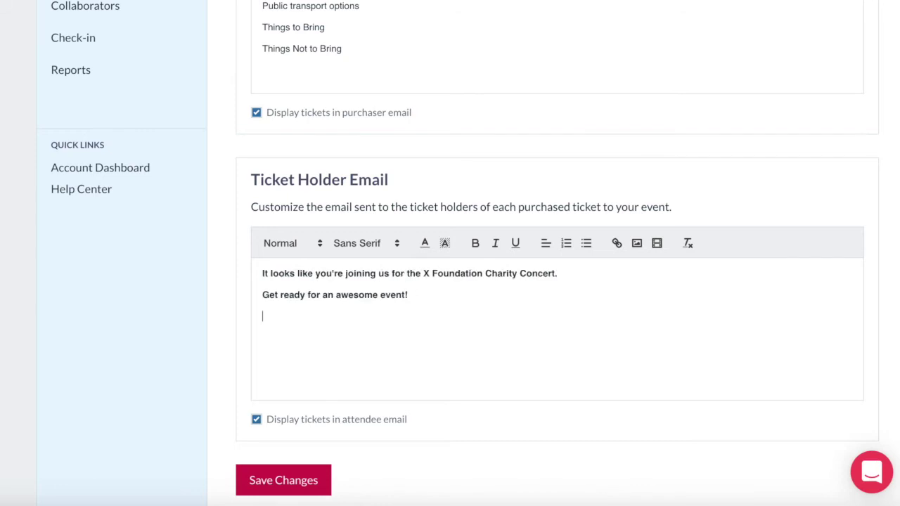
{"action": "scroll", "coordinate": [267, 424], "scroll_direction": "down", "scroll_amount": 1}
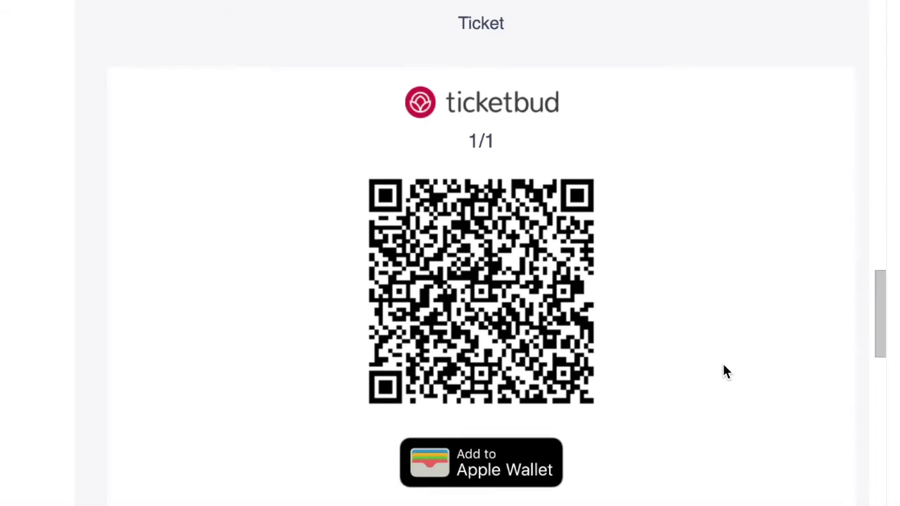
{"action": "scroll", "coordinate": [726, 372], "scroll_direction": "down", "scroll_amount": 1}
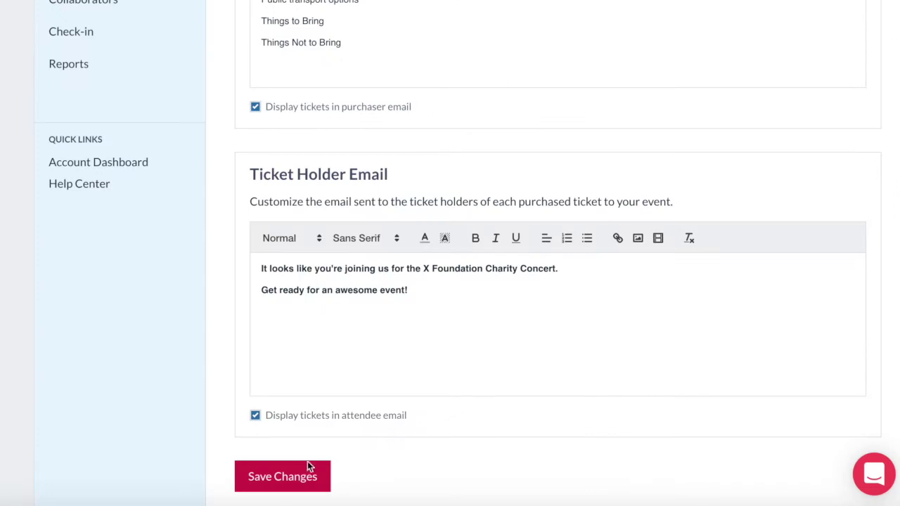
{"action": "scroll", "coordinate": [357, 384], "scroll_direction": "up", "scroll_amount": 5}
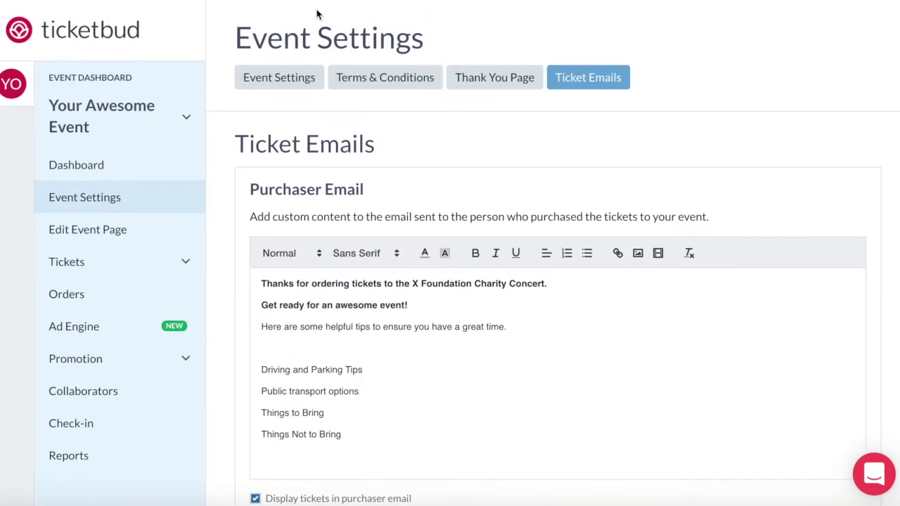
- Switch to general Event Settings and scroll down to the Visibility and Options sections
{"action": "left_click", "coordinate": [277, 79]}
{"action": "scroll", "coordinate": [484, 296], "scroll_direction": "down", "scroll_amount": 10}
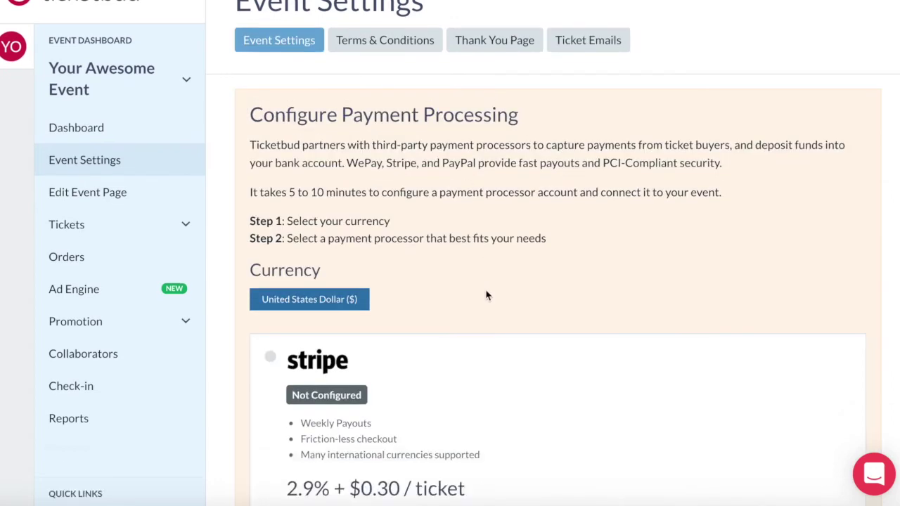
{"action": "scroll", "coordinate": [487, 295], "scroll_direction": "down", "scroll_amount": 7}
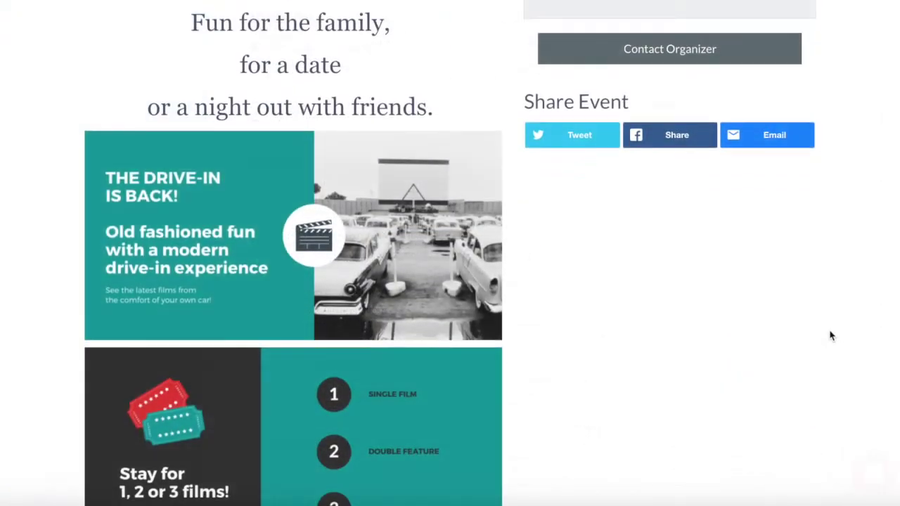
{"action": "scroll", "coordinate": [830, 336], "scroll_direction": "down", "scroll_amount": 1}
{"action": "scroll", "coordinate": [829, 335], "scroll_direction": "down", "scroll_amount": 9}
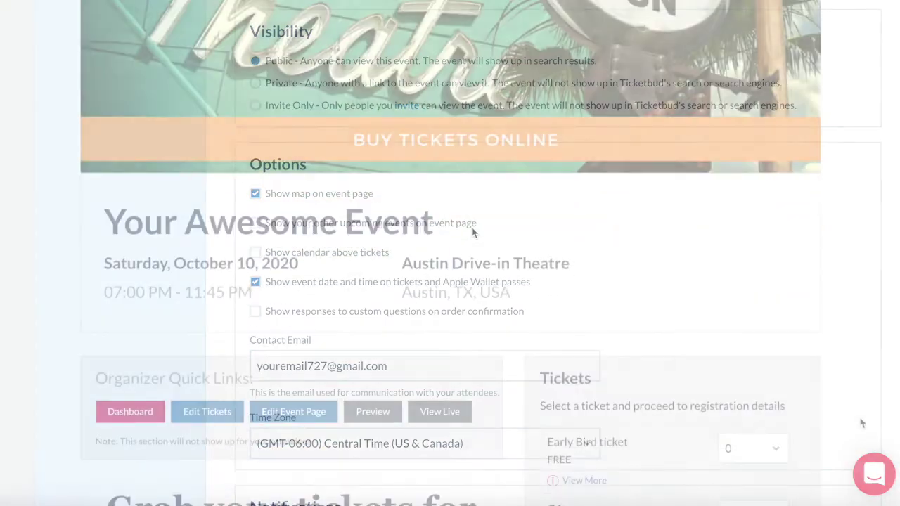
{"action": "scroll", "coordinate": [860, 422], "scroll_direction": "down", "scroll_amount": 10}
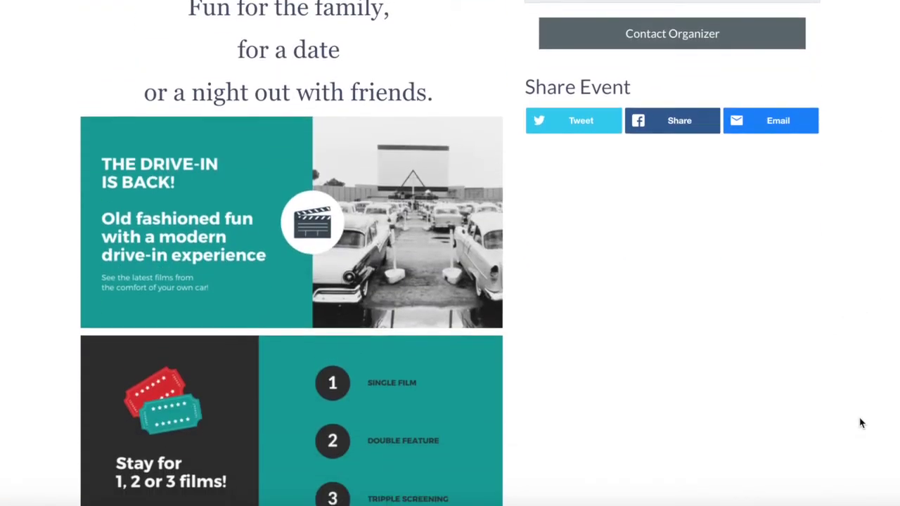
{"action": "scroll", "coordinate": [860, 422], "scroll_direction": "down", "scroll_amount": 13}
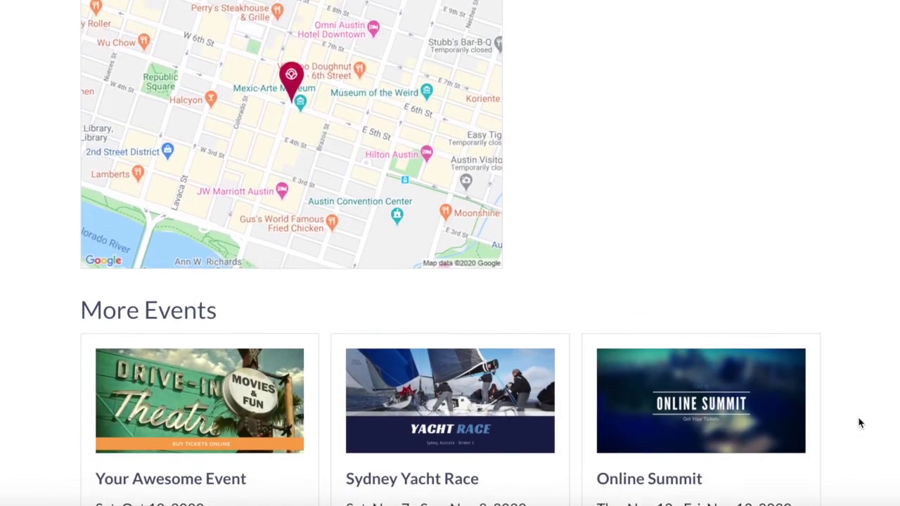
{"action": "scroll", "coordinate": [860, 422], "scroll_direction": "down", "scroll_amount": 5}
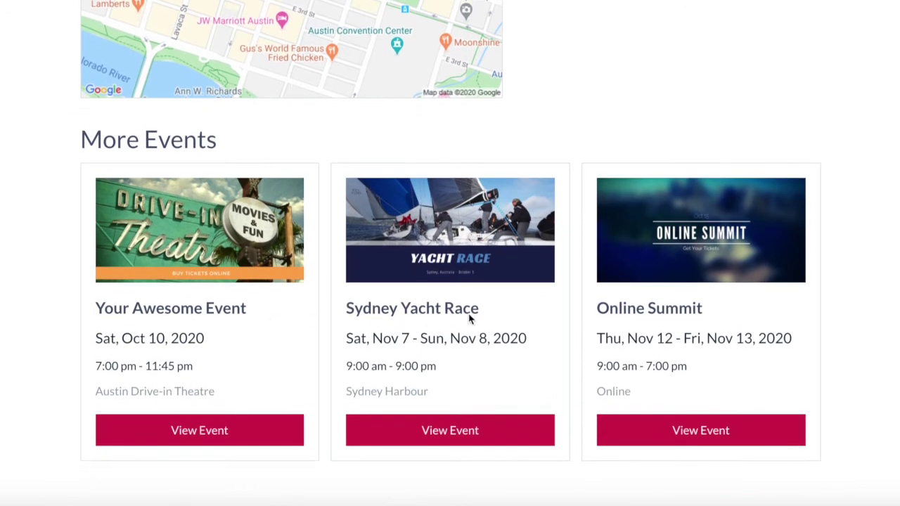
{"action": "scroll", "coordinate": [830, 320], "scroll_direction": "down", "scroll_amount": 1}
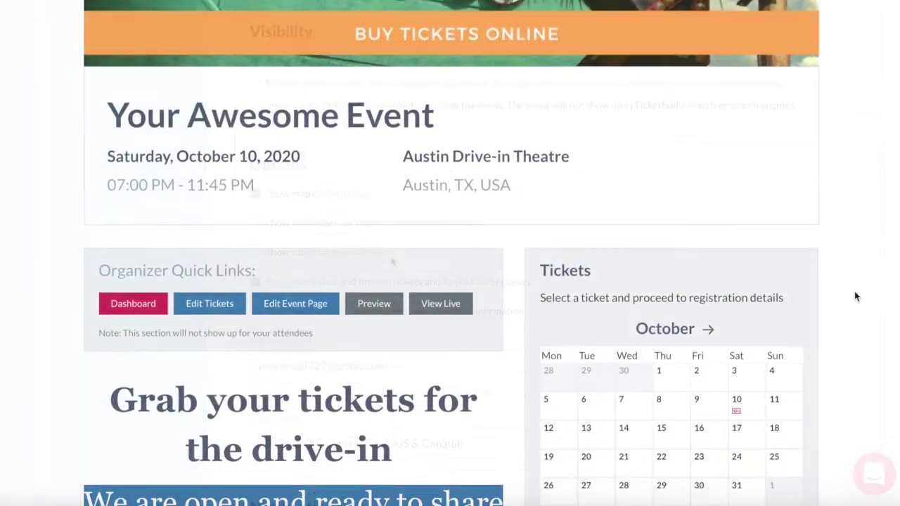
{"action": "scroll", "coordinate": [855, 296], "scroll_direction": "down", "scroll_amount": 2}
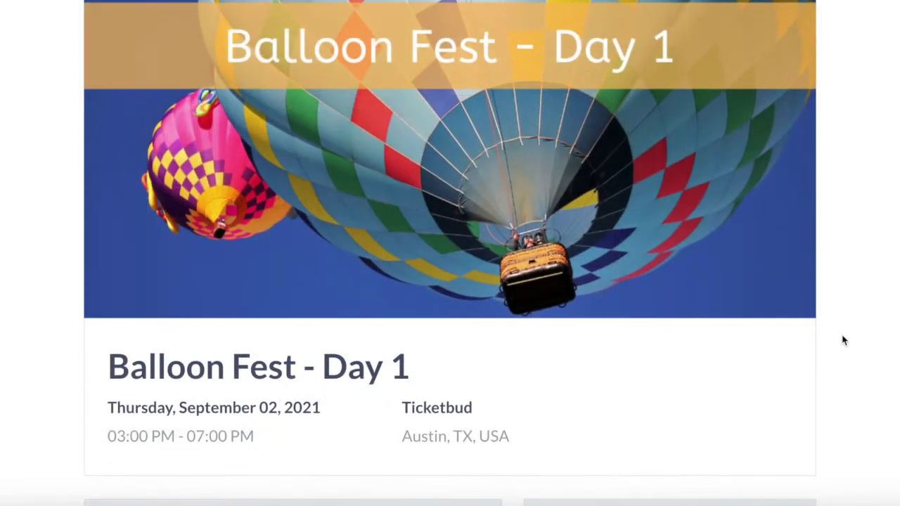
{"action": "scroll", "coordinate": [844, 340], "scroll_direction": "down", "scroll_amount": 3}
{"action": "scroll", "coordinate": [844, 340], "scroll_direction": "down", "scroll_amount": 5}
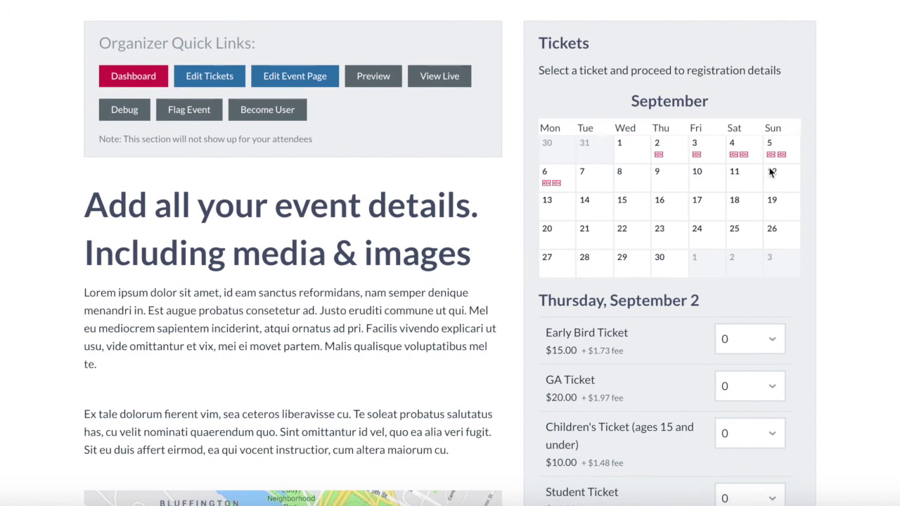
{"action": "left_click", "coordinate": [748, 161]}
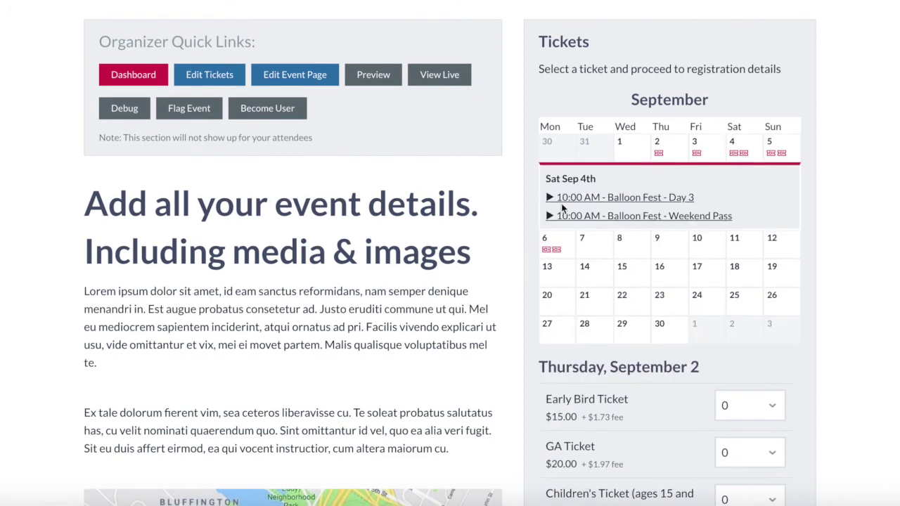
{"action": "left_click", "coordinate": [773, 147]}
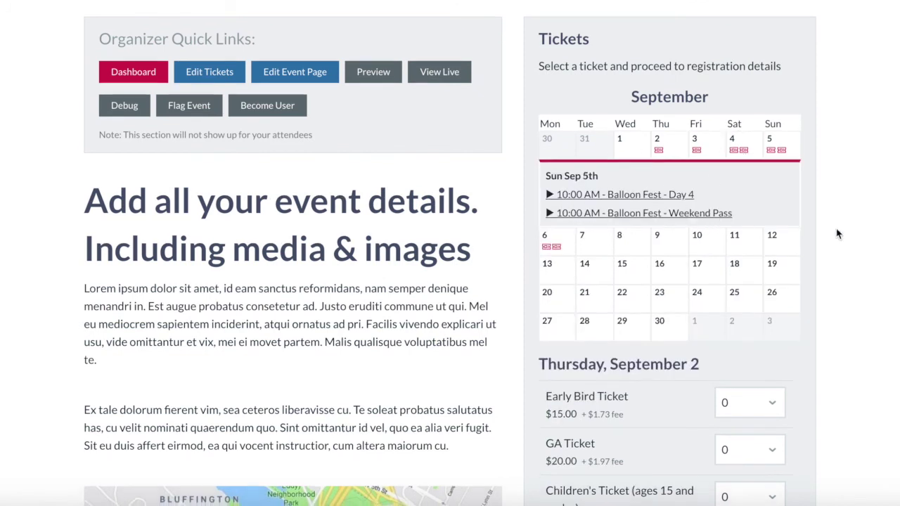
{"action": "left_click", "coordinate": [563, 256]}
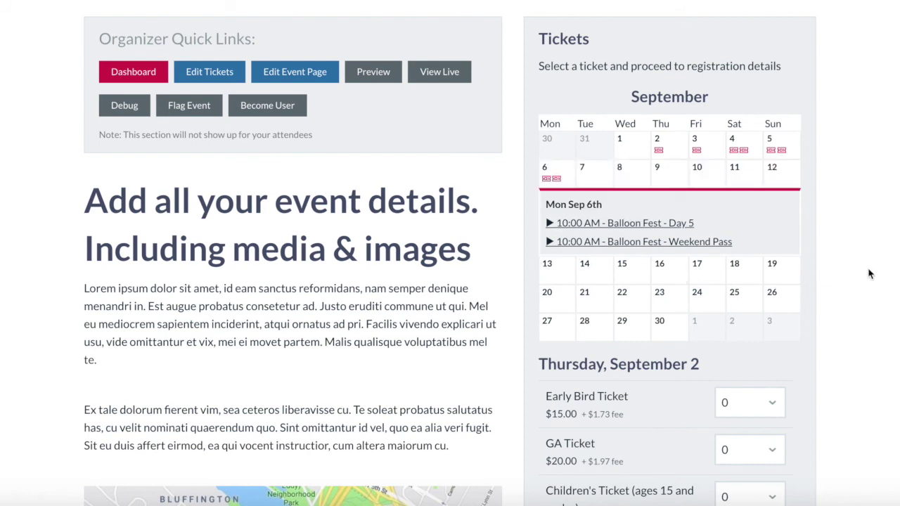
{"action": "scroll", "coordinate": [869, 274], "scroll_direction": "down", "scroll_amount": 1}
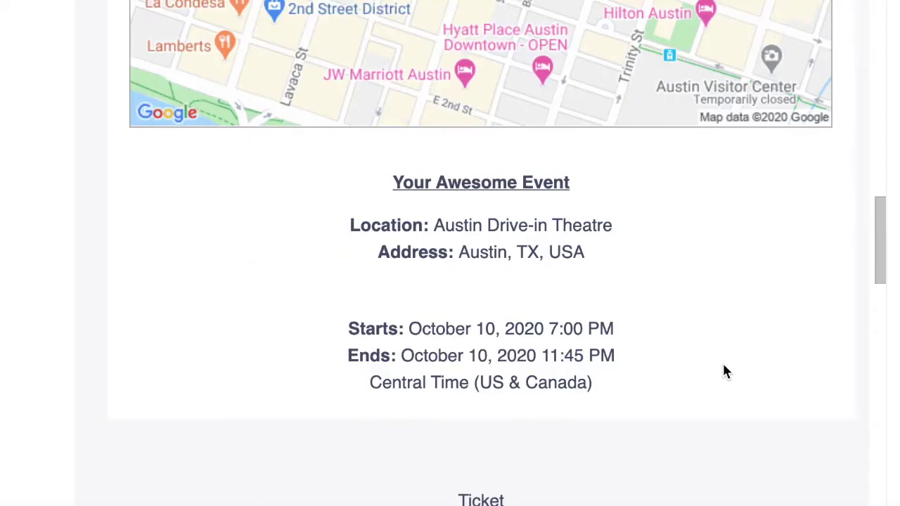
- Scroll through the Options section to reach all five event page checkboxes
{"action": "scroll", "coordinate": [726, 372], "scroll_direction": "down", "scroll_amount": 6}
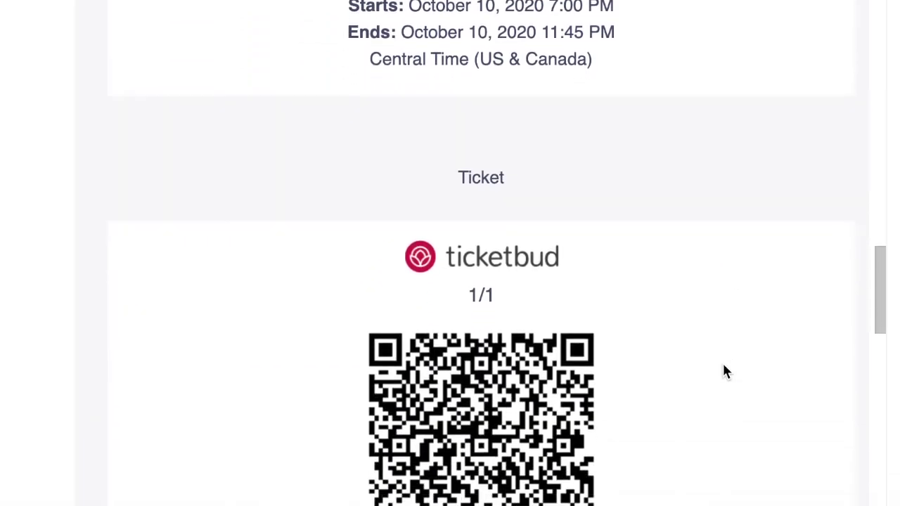
{"action": "scroll", "coordinate": [725, 372], "scroll_direction": "down", "scroll_amount": 2}
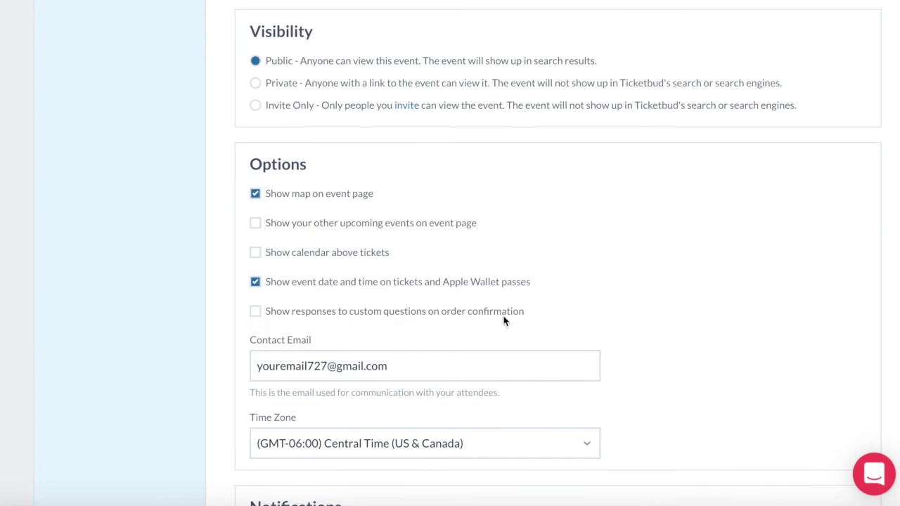
{"action": "scroll", "coordinate": [722, 365], "scroll_direction": "down", "scroll_amount": 2}
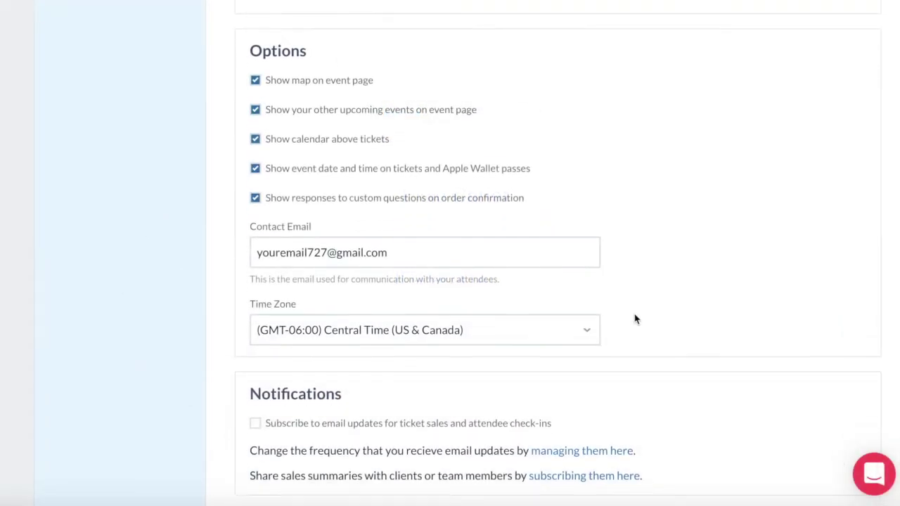
{"action": "scroll", "coordinate": [635, 317], "scroll_direction": "down", "scroll_amount": 1}
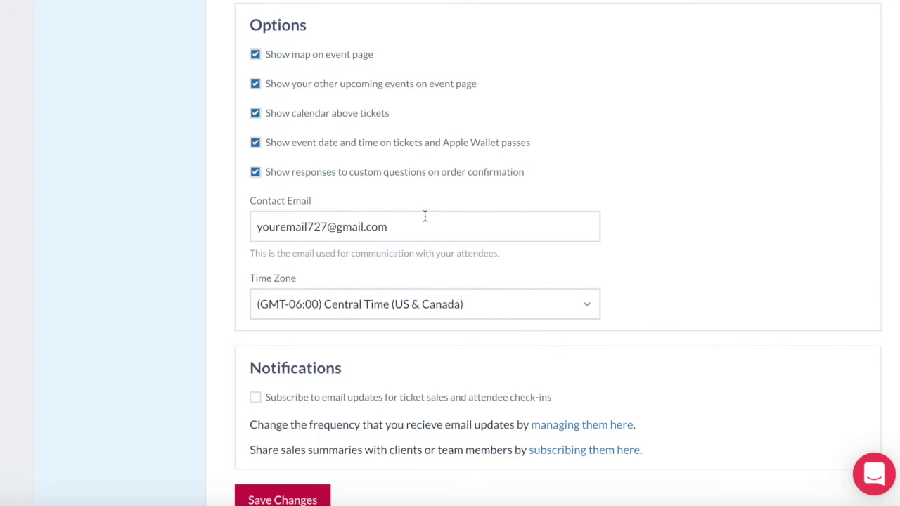
{"action": "scroll", "coordinate": [607, 291], "scroll_direction": "down", "scroll_amount": 1}
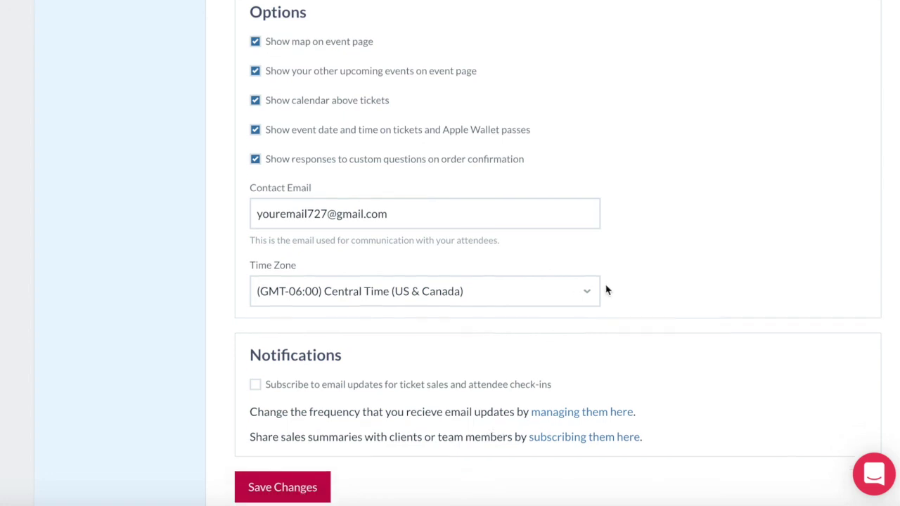